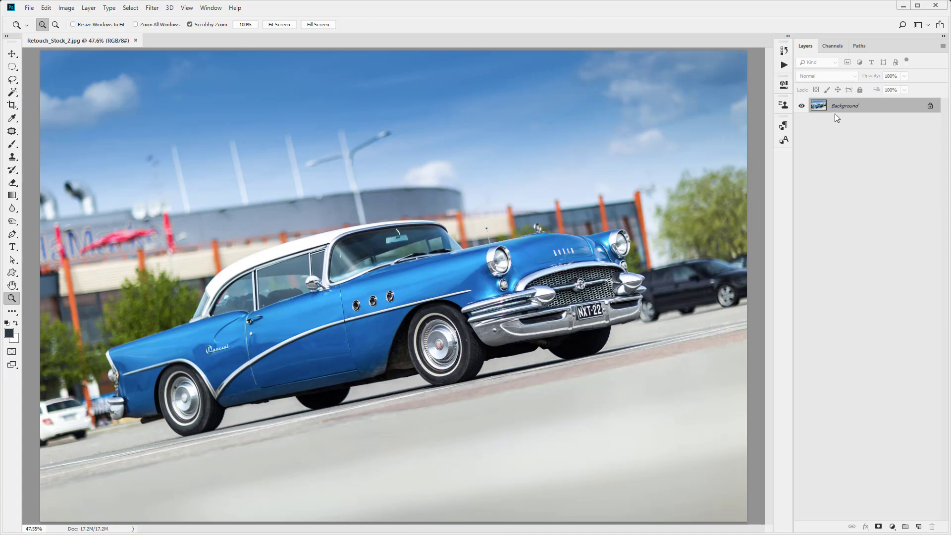
Duplicate the Background layer, hide the original, and activate the Patch tool for work on the front fender vents
{"action": "key", "text": "ctrl+j"}
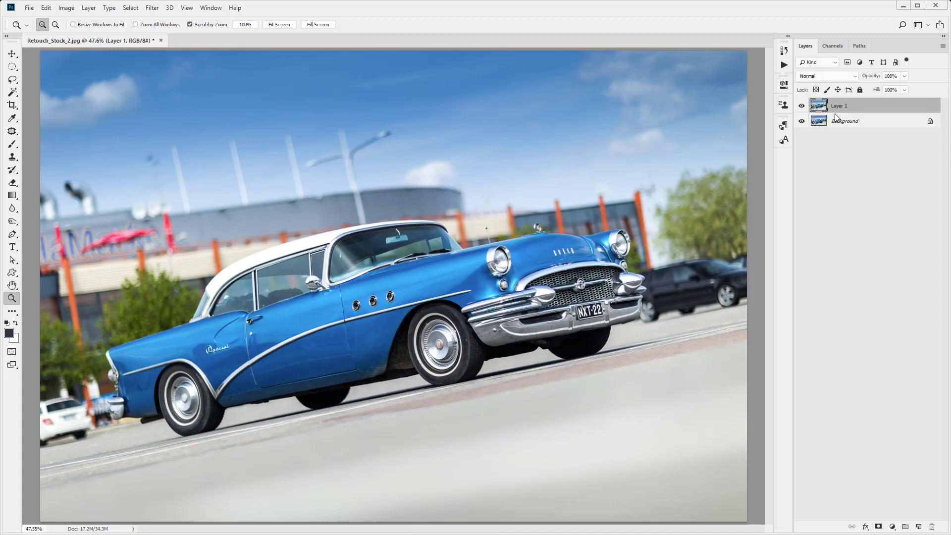
{"action": "left_click", "coordinate": [802, 122]}
{"action": "left_click_drag", "start_coordinate": [12, 132], "coordinate": [49, 152]}
{"action": "left_click", "coordinate": [12, 135]}
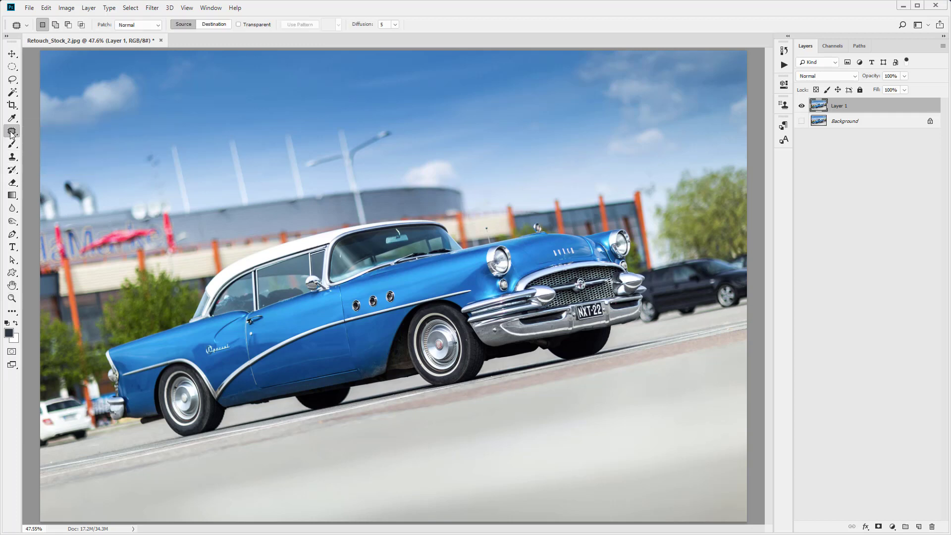
{"action": "left_click", "coordinate": [42, 132]}
{"action": "mouse_move", "coordinate": [12, 132]}
{"action": "left_mouse_down"}
{"action": "mouse_move", "coordinate": [53, 144]}
{"action": "mouse_move", "coordinate": [53, 155]}
{"action": "left_mouse_up"}
{"action": "left_click", "coordinate": [12, 297]}
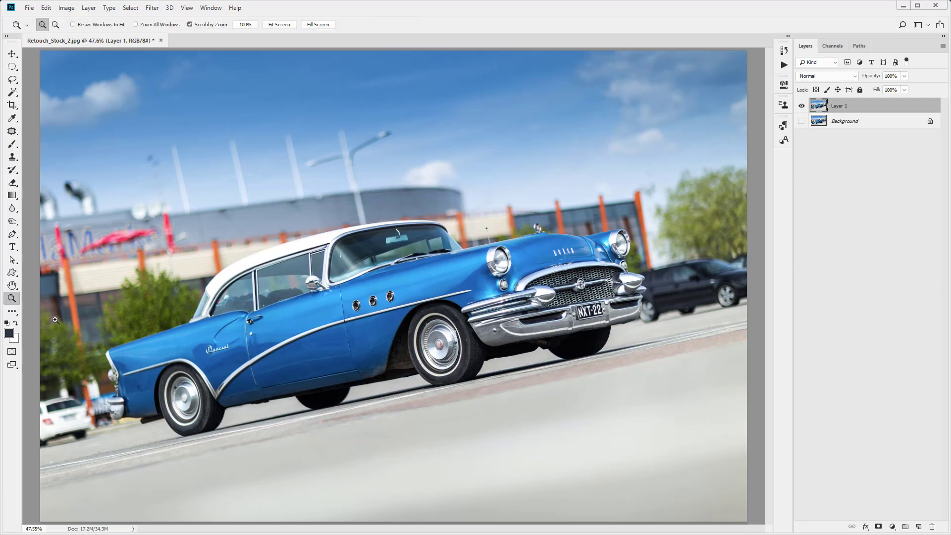
{"action": "left_click_drag", "start_coordinate": [374, 302], "coordinate": [350, 294]}
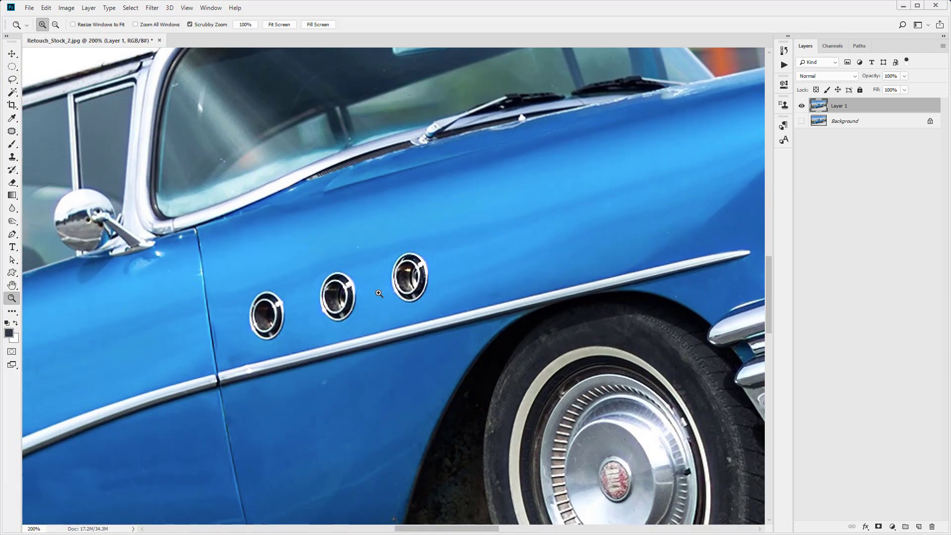
{"action": "right_click", "coordinate": [12, 131]}
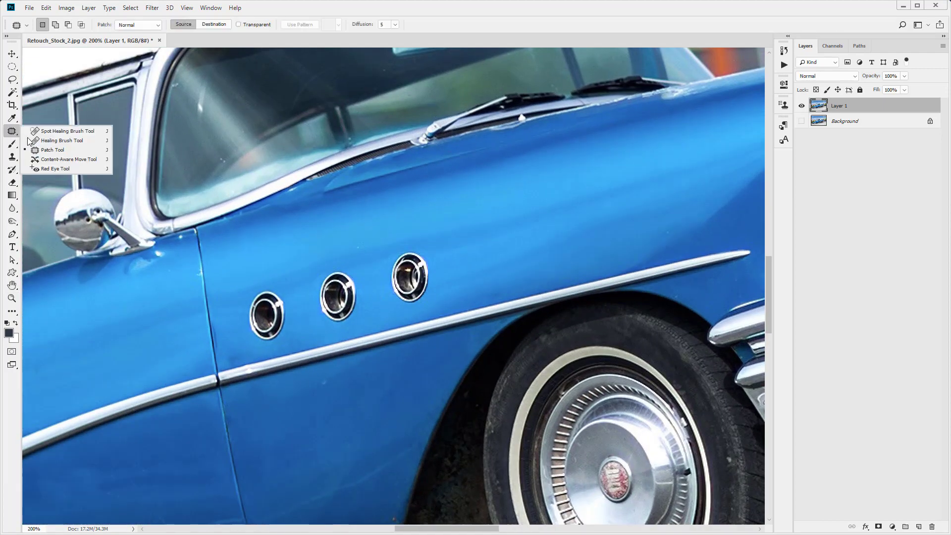
{"action": "left_click", "coordinate": [44, 149]}
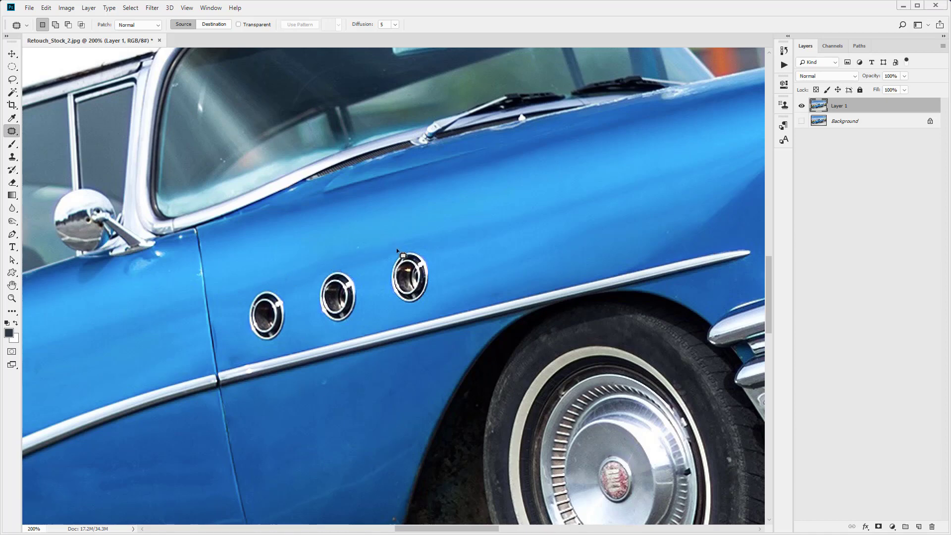
{"action": "left_click_drag", "start_coordinate": [369, 259], "coordinate": [317, 269]}
{"action": "mouse_move", "coordinate": [254, 296]}
{"action": "left_mouse_down"}
{"action": "mouse_move", "coordinate": [282, 313]}
{"action": "mouse_move", "coordinate": [366, 277]}
{"action": "left_mouse_up"}
{"action": "key", "text": "ctrl+d"}
Outline the three round fender vents with the Patch tool and replace them with the clean blue paint ahead of them
{"action": "left_click_drag", "start_coordinate": [384, 258], "coordinate": [375, 263]}
{"action": "mouse_move", "coordinate": [314, 279]}
{"action": "left_mouse_down"}
{"action": "mouse_move", "coordinate": [242, 292]}
{"action": "mouse_move", "coordinate": [237, 337]}
{"action": "mouse_move", "coordinate": [257, 348]}
{"action": "left_mouse_up"}
{"action": "mouse_move", "coordinate": [435, 295]}
{"action": "left_mouse_down"}
{"action": "mouse_move", "coordinate": [440, 255]}
{"action": "mouse_move", "coordinate": [402, 253]}
{"action": "left_mouse_up"}
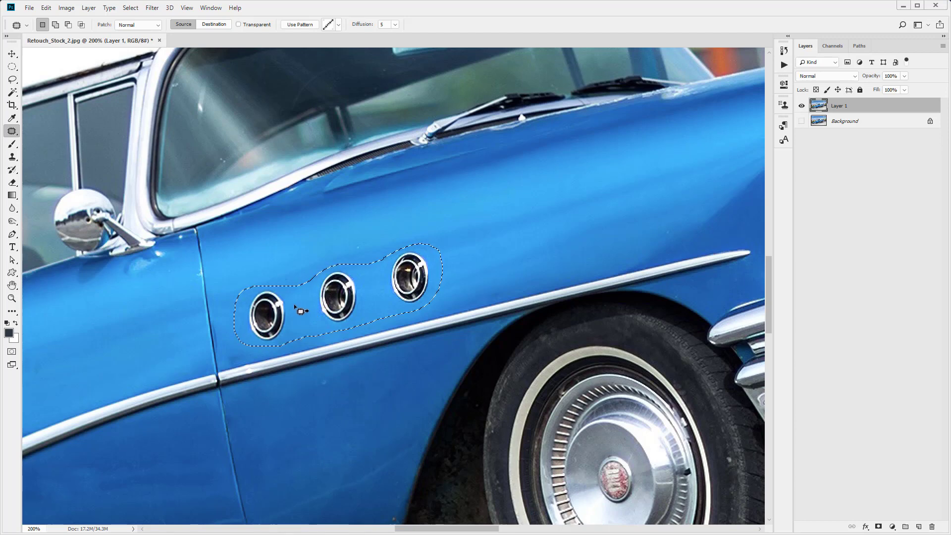
{"action": "left_click_drag", "start_coordinate": [301, 311], "coordinate": [515, 247]}
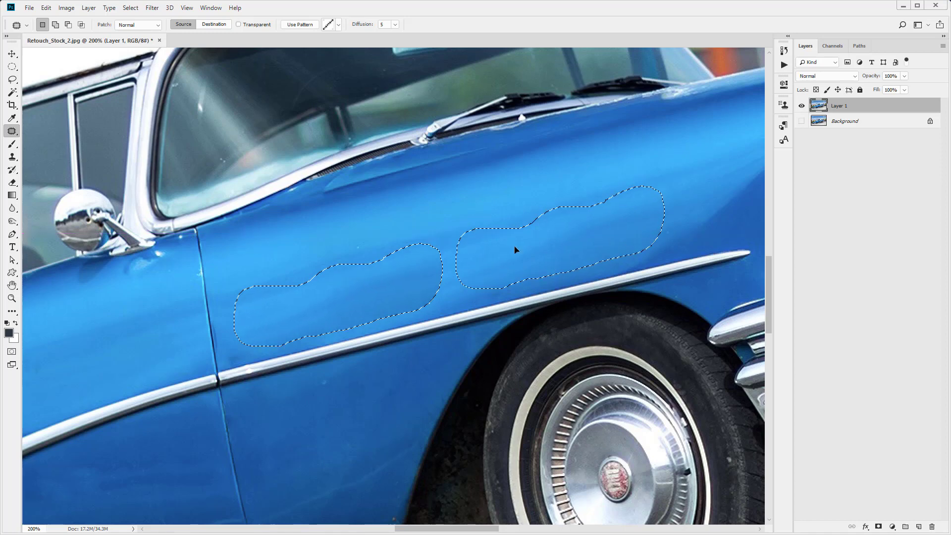
{"action": "left_click_drag", "start_coordinate": [516, 249], "coordinate": [513, 251]}
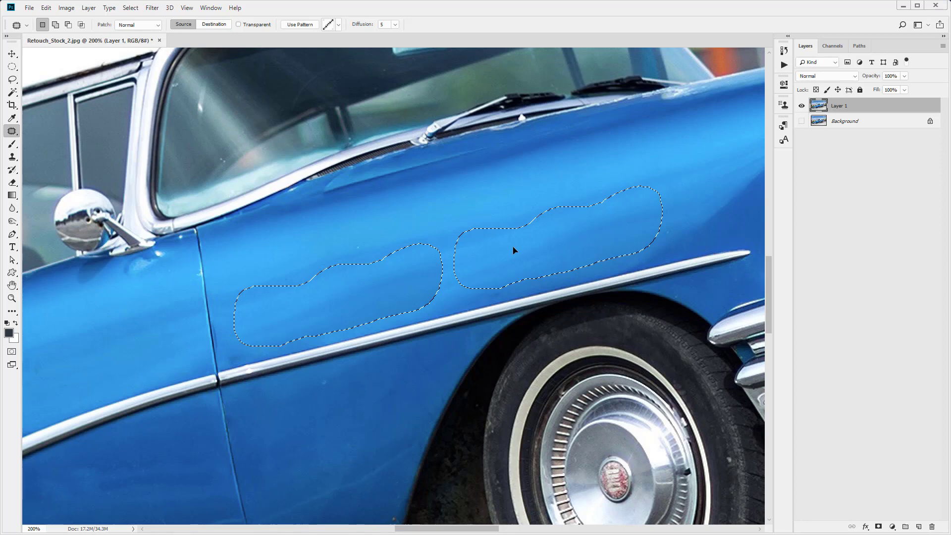
{"action": "left_click_drag", "start_coordinate": [513, 250], "coordinate": [514, 250]}
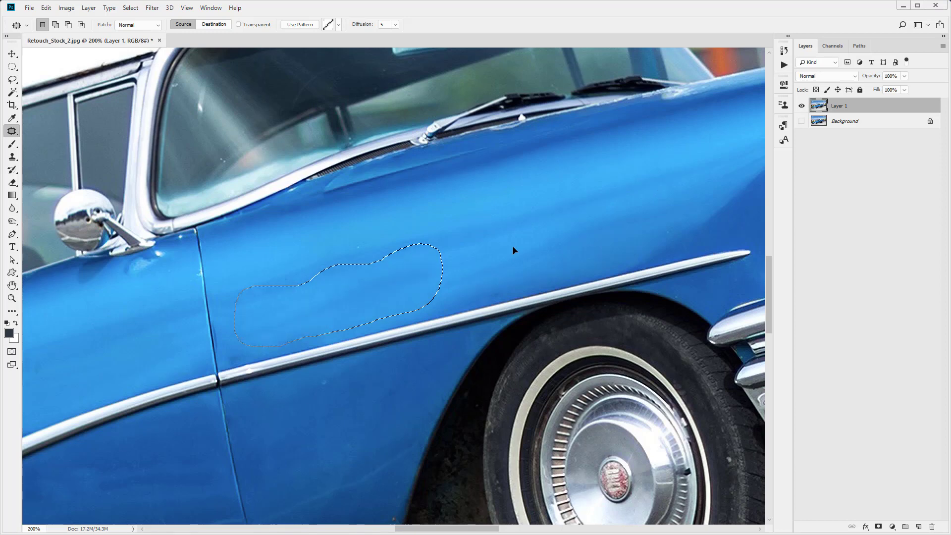
Toggle the vent patch off and on to compare the fender before and after, and clear the selection
{"action": "key", "text": "ctrl+z"}
{"action": "key", "text": "ctrl+z"}
{"action": "key", "text": "ctrl+z"}
{"action": "key", "text": "ctrl+z"}
{"action": "key", "text": "ctrl+z"}
{"action": "key", "text": "ctrl+z"}
{"action": "key", "text": "ctrl+z"}
{"action": "key", "text": "ctrl+z"}
{"action": "key", "text": "ctrl+z"}
{"action": "key", "text": "ctrl+z"}
{"action": "key", "text": "ctrl+z"}
{"action": "key", "text": "ctrl+z"}
{"action": "key", "text": "ctrl+z"}
{"action": "key", "text": "ctrl+z"}
{"action": "key", "text": "ctrl+z"}
{"action": "key", "text": "ctrl+z"}
{"action": "key", "text": "ctrl+d"}
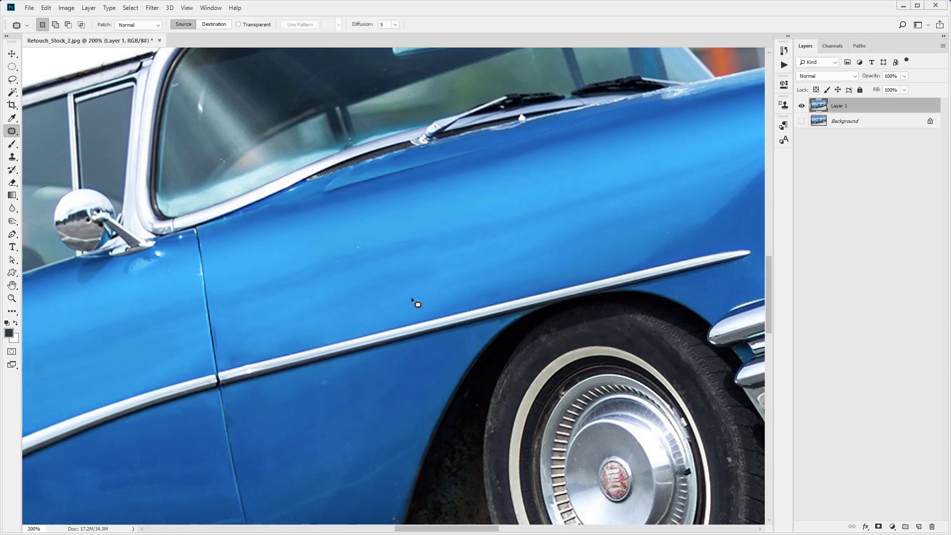
Patch out the round lock below the door handle with adjacent blue door paint and clear the selection
{"action": "left_click_drag", "start_coordinate": [473, 530], "coordinate": [403, 527]}
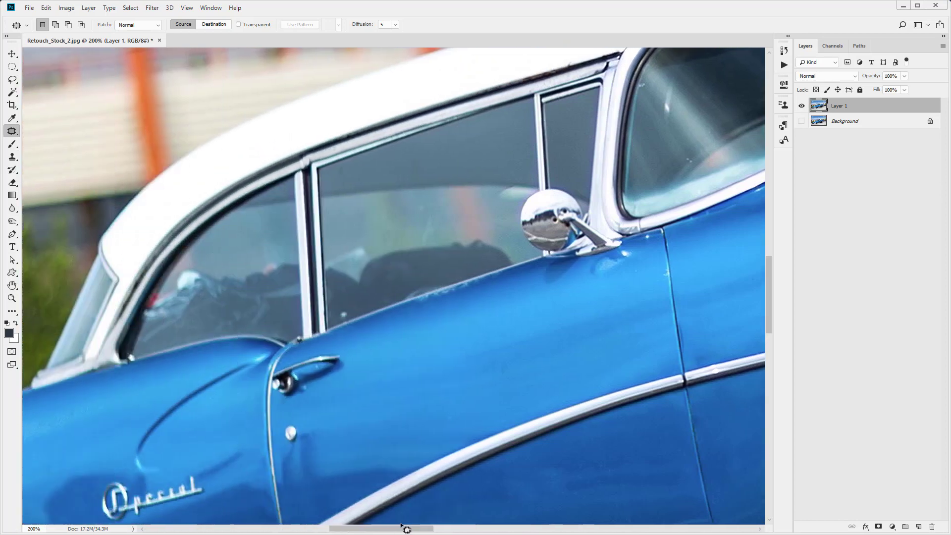
{"action": "scroll", "coordinate": [329, 433], "scroll_direction": "down", "scroll_amount": 2}
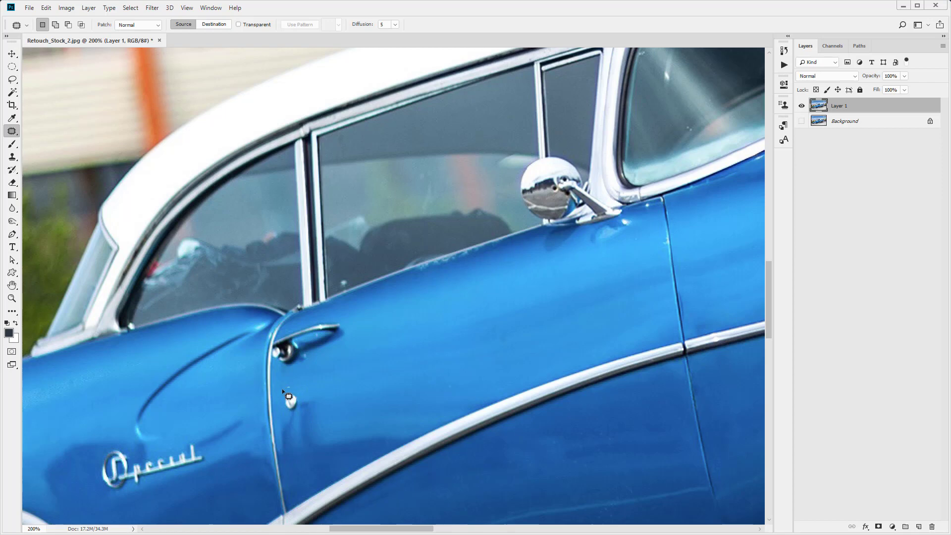
{"action": "mouse_move", "coordinate": [284, 411]}
{"action": "left_mouse_down"}
{"action": "mouse_move", "coordinate": [303, 391]}
{"action": "mouse_move", "coordinate": [291, 388]}
{"action": "mouse_move", "coordinate": [292, 401]}
{"action": "mouse_move", "coordinate": [336, 387]}
{"action": "mouse_move", "coordinate": [332, 397]}
{"action": "mouse_move", "coordinate": [341, 389]}
{"action": "mouse_move", "coordinate": [348, 403]}
{"action": "mouse_move", "coordinate": [353, 389]}
{"action": "mouse_move", "coordinate": [360, 399]}
{"action": "mouse_move", "coordinate": [343, 392]}
{"action": "mouse_move", "coordinate": [365, 321]}
{"action": "mouse_move", "coordinate": [347, 274]}
{"action": "mouse_move", "coordinate": [318, 245]}
{"action": "mouse_move", "coordinate": [315, 203]}
{"action": "mouse_move", "coordinate": [298, 173]}
{"action": "mouse_move", "coordinate": [254, 157]}
{"action": "mouse_move", "coordinate": [188, 164]}
{"action": "mouse_move", "coordinate": [136, 240]}
{"action": "mouse_move", "coordinate": [135, 429]}
{"action": "mouse_move", "coordinate": [110, 469]}
{"action": "mouse_move", "coordinate": [128, 483]}
{"action": "mouse_move", "coordinate": [169, 459]}
{"action": "mouse_move", "coordinate": [193, 465]}
{"action": "mouse_move", "coordinate": [258, 450]}
{"action": "mouse_move", "coordinate": [316, 388]}
{"action": "mouse_move", "coordinate": [327, 386]}
{"action": "mouse_move", "coordinate": [335, 421]}
{"action": "left_mouse_up"}
{"action": "key", "text": "ctrl+d"}
Show the Background layer again and toggle Layer 1's visibility to compare the original and retouched car in full view
{"action": "left_click", "coordinate": [12, 298]}
{"action": "right_click", "coordinate": [187, 295]}
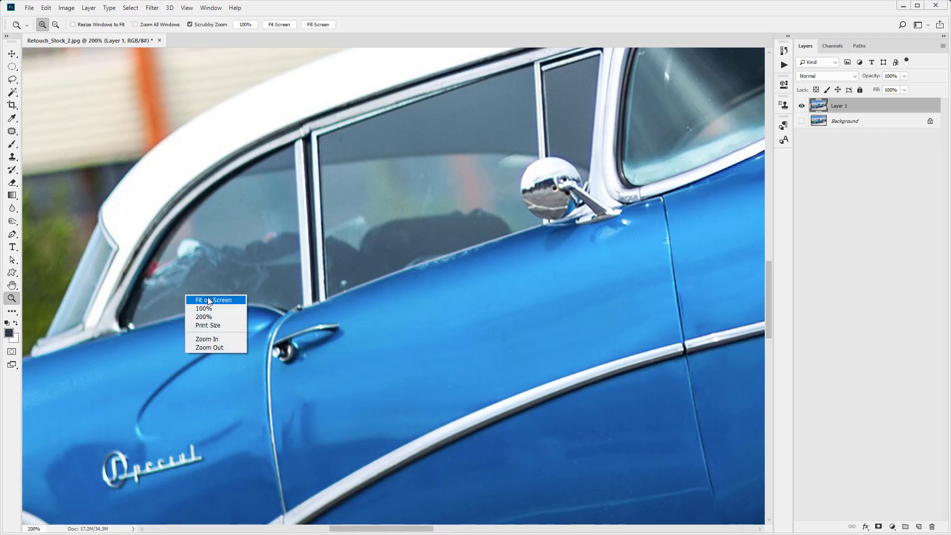
{"action": "left_click", "coordinate": [209, 301]}
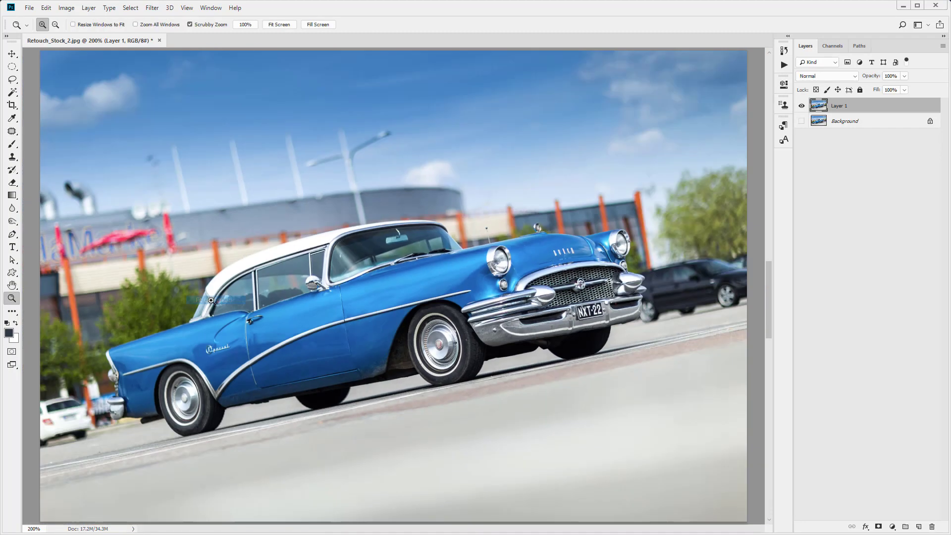
{"action": "left_click", "coordinate": [801, 122]}
{"action": "left_click", "coordinate": [802, 106]}
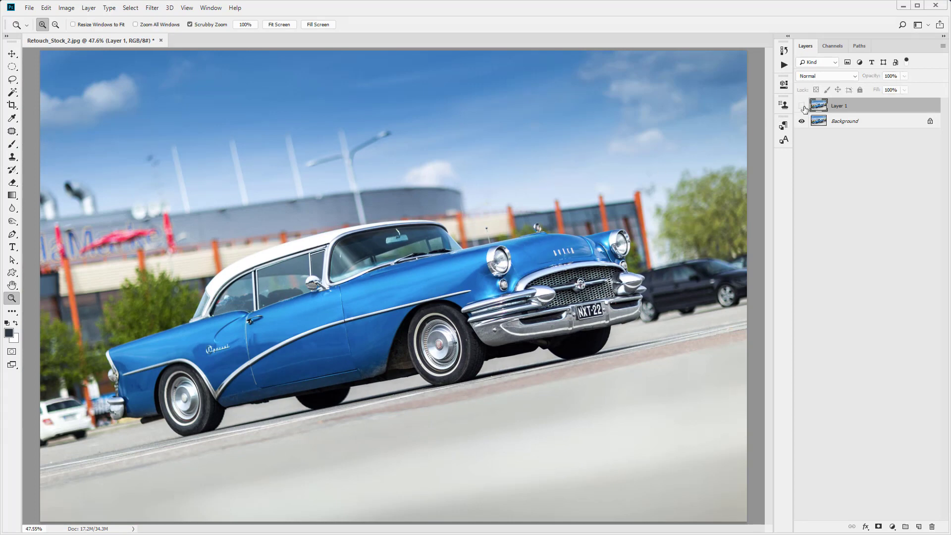
{"action": "left_click", "coordinate": [802, 106]}
{"action": "left_click", "coordinate": [802, 106]}
{"action": "left_click", "coordinate": [801, 106]}
{"action": "left_click", "coordinate": [802, 106]}
{"action": "left_click", "coordinate": [802, 106]}
{"action": "left_click", "coordinate": [802, 106]}
{"action": "left_click", "coordinate": [802, 106]}
{"action": "left_click", "coordinate": [802, 106]}
{"action": "left_click", "coordinate": [803, 106]}
Delete the retouched Layer 1 and make a fresh duplicate of the Background layer
{"action": "key", "text": "Delete"}
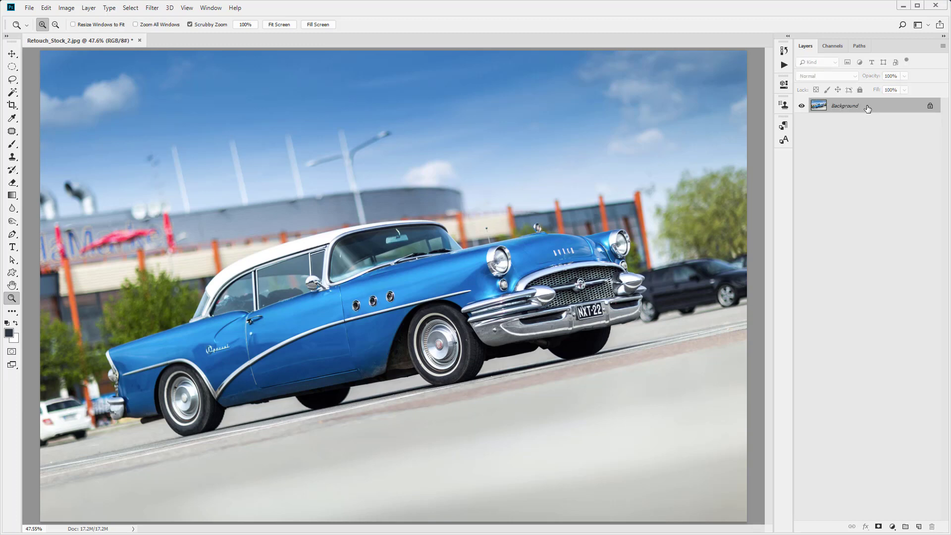
{"action": "key", "text": "ctrl+j"}
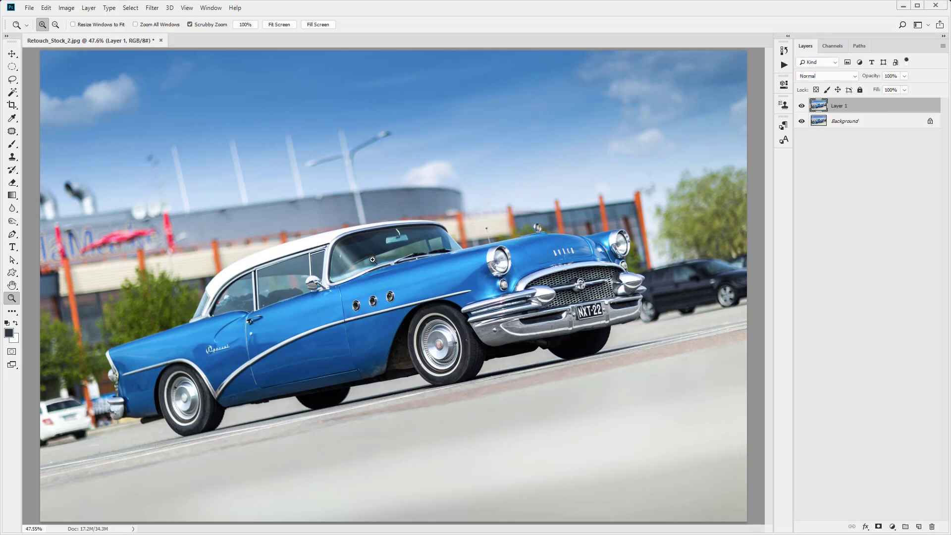
Try to replace the three fender vents with adjacent blue paint using the Patch tool in Source mode
{"action": "left_click", "coordinate": [385, 292]}
{"action": "left_click", "coordinate": [384, 292]}
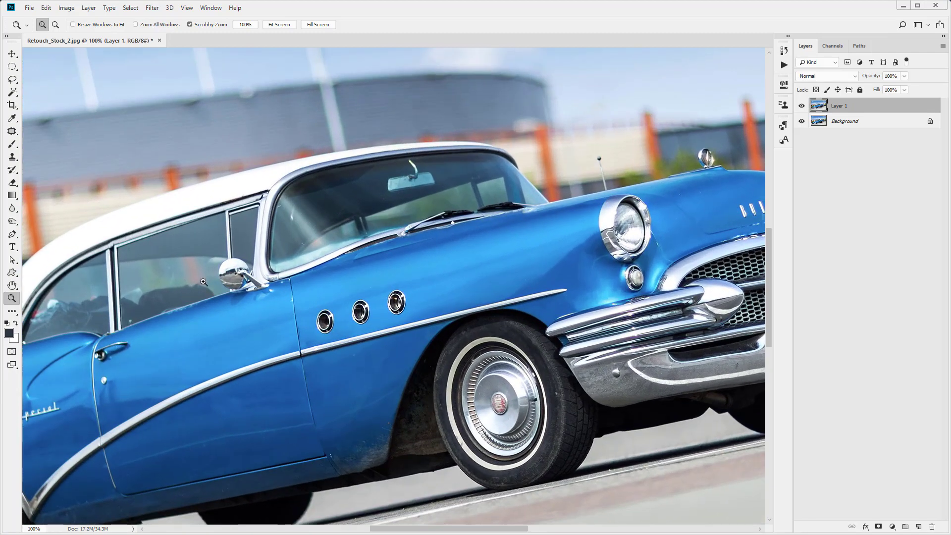
{"action": "left_click", "coordinate": [12, 132]}
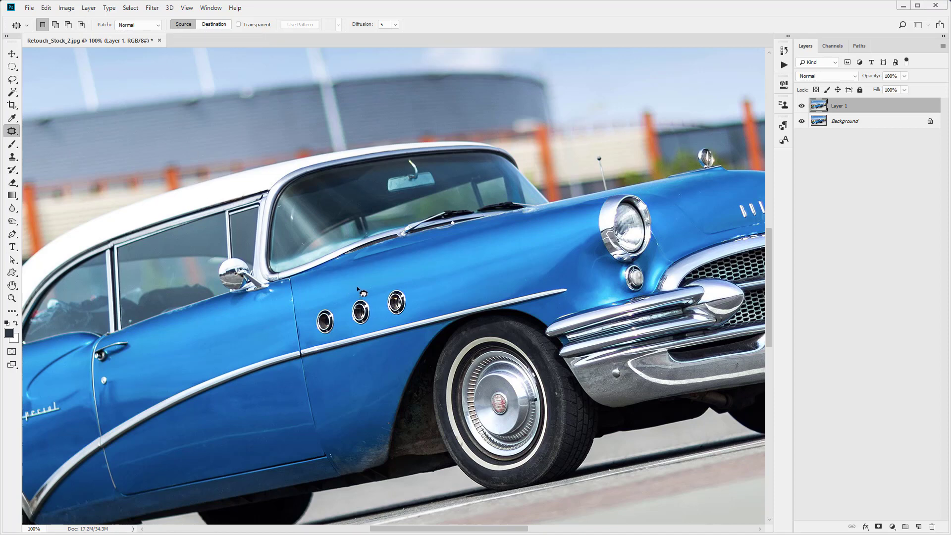
{"action": "mouse_move", "coordinate": [382, 292]}
{"action": "left_mouse_down"}
{"action": "mouse_move", "coordinate": [317, 303]}
{"action": "mouse_move", "coordinate": [309, 333]}
{"action": "mouse_move", "coordinate": [393, 328]}
{"action": "mouse_move", "coordinate": [421, 309]}
{"action": "mouse_move", "coordinate": [384, 292]}
{"action": "mouse_move", "coordinate": [555, 294]}
{"action": "mouse_move", "coordinate": [558, 282]}
{"action": "left_mouse_up"}
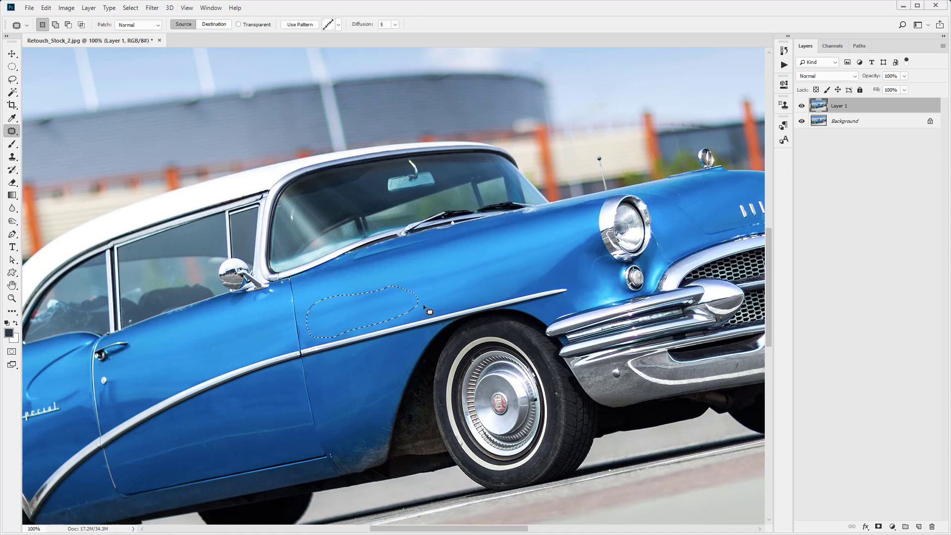
{"action": "key", "text": "ctrl+z"}
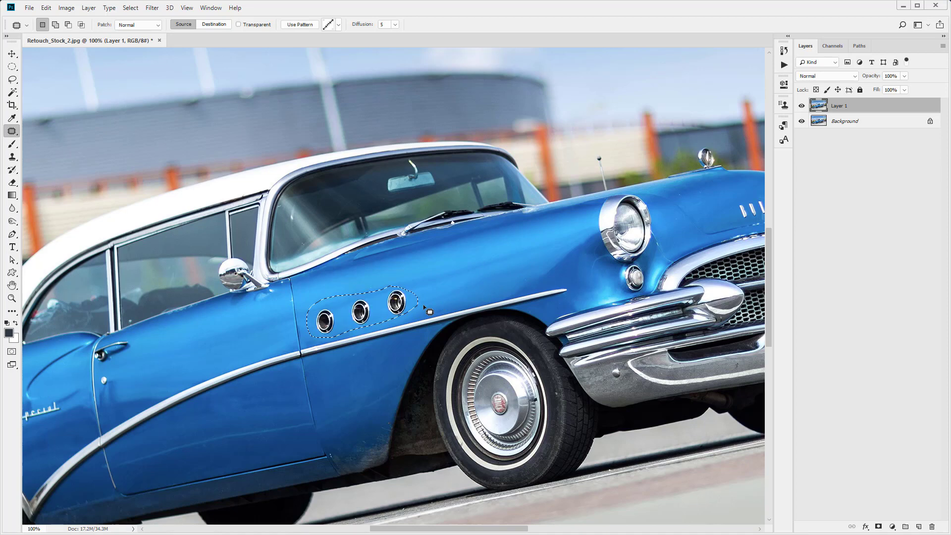
{"action": "key", "text": "ctrl+d"}
Try to cover the three vents with a patch of clean fender paint using the Patch tool in Destination mode
{"action": "left_click", "coordinate": [222, 25]}
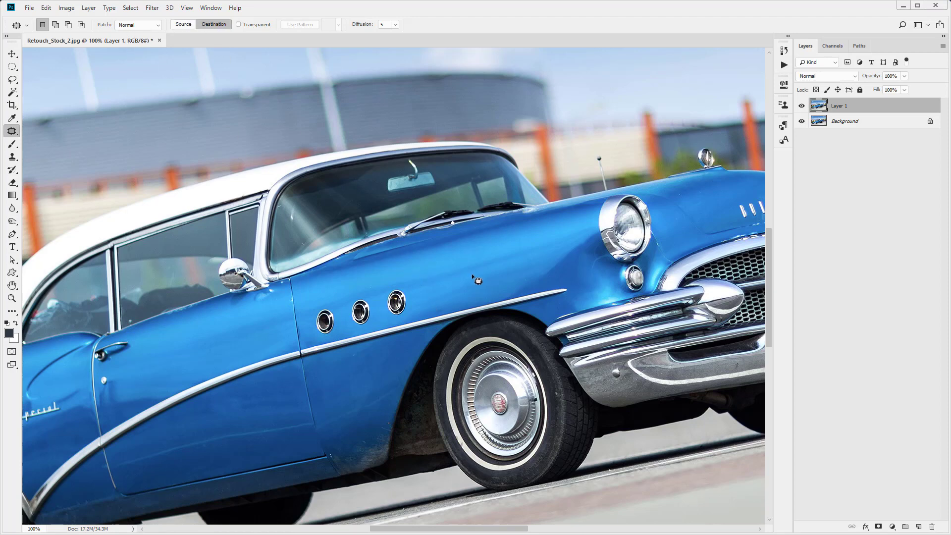
{"action": "mouse_move", "coordinate": [498, 257]}
{"action": "left_mouse_down"}
{"action": "mouse_move", "coordinate": [414, 273]}
{"action": "mouse_move", "coordinate": [409, 299]}
{"action": "left_mouse_up"}
{"action": "left_click_drag", "start_coordinate": [431, 309], "coordinate": [465, 304]}
{"action": "left_click_drag", "start_coordinate": [510, 258], "coordinate": [501, 256]}
{"action": "left_click_drag", "start_coordinate": [462, 281], "coordinate": [367, 311]}
{"action": "key", "text": "ctrl+d"}
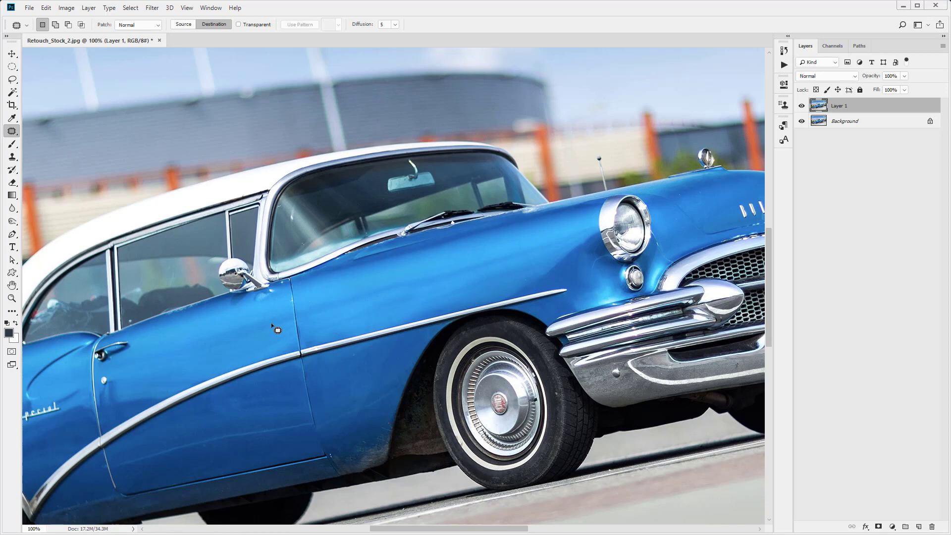
{"action": "key", "text": "ctrl+alt+z"}
{"action": "key", "text": "ctrl+alt+z"}
{"action": "key", "text": "ctrl+d"}
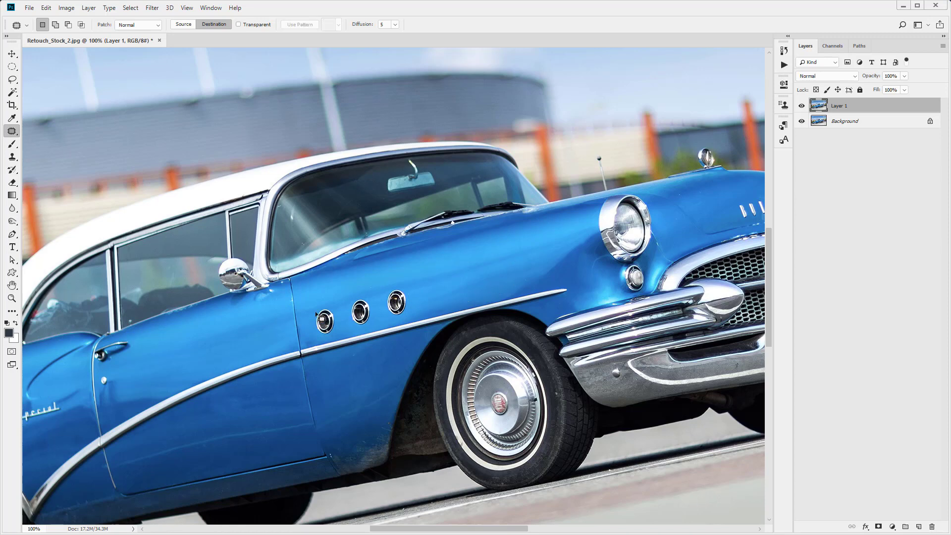
Copy the three vents onto the paint just ahead of them with the Patch tool in Destination mode, and return the tool to Source
{"action": "mouse_move", "coordinate": [396, 283]}
{"action": "left_mouse_down"}
{"action": "mouse_move", "coordinate": [310, 309]}
{"action": "mouse_move", "coordinate": [306, 327]}
{"action": "mouse_move", "coordinate": [328, 337]}
{"action": "mouse_move", "coordinate": [400, 324]}
{"action": "mouse_move", "coordinate": [418, 315]}
{"action": "mouse_move", "coordinate": [412, 288]}
{"action": "mouse_move", "coordinate": [395, 284]}
{"action": "mouse_move", "coordinate": [381, 304]}
{"action": "mouse_move", "coordinate": [437, 301]}
{"action": "mouse_move", "coordinate": [493, 273]}
{"action": "left_mouse_up"}
{"action": "key", "text": "ctrl+d"}
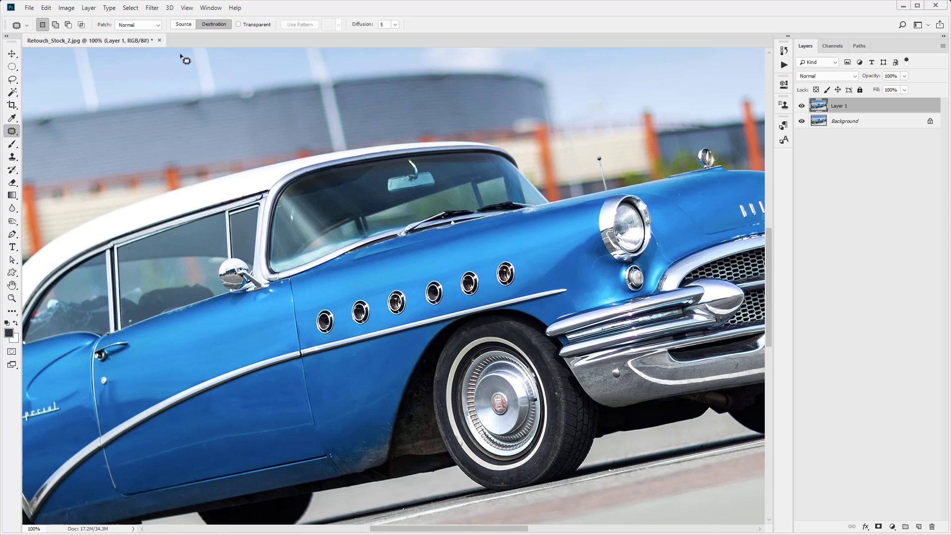
{"action": "left_click", "coordinate": [184, 25]}
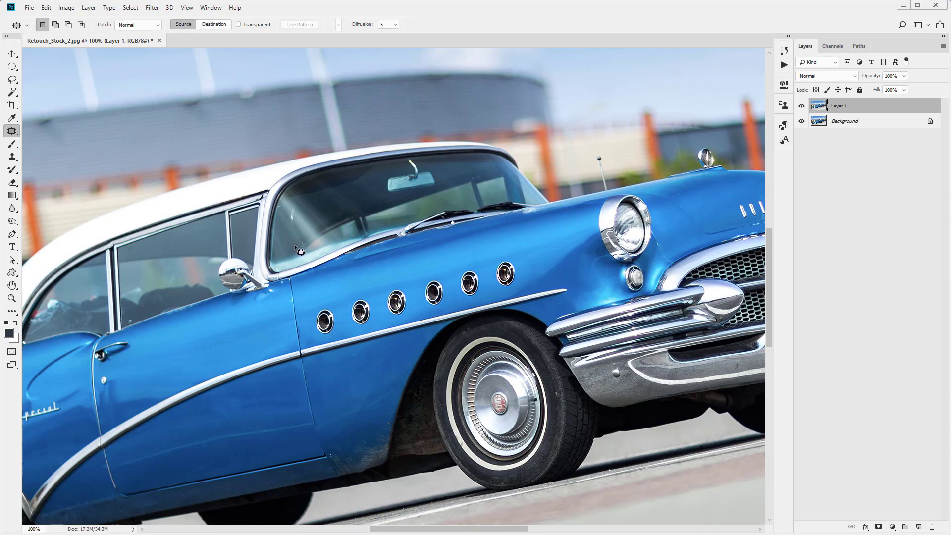